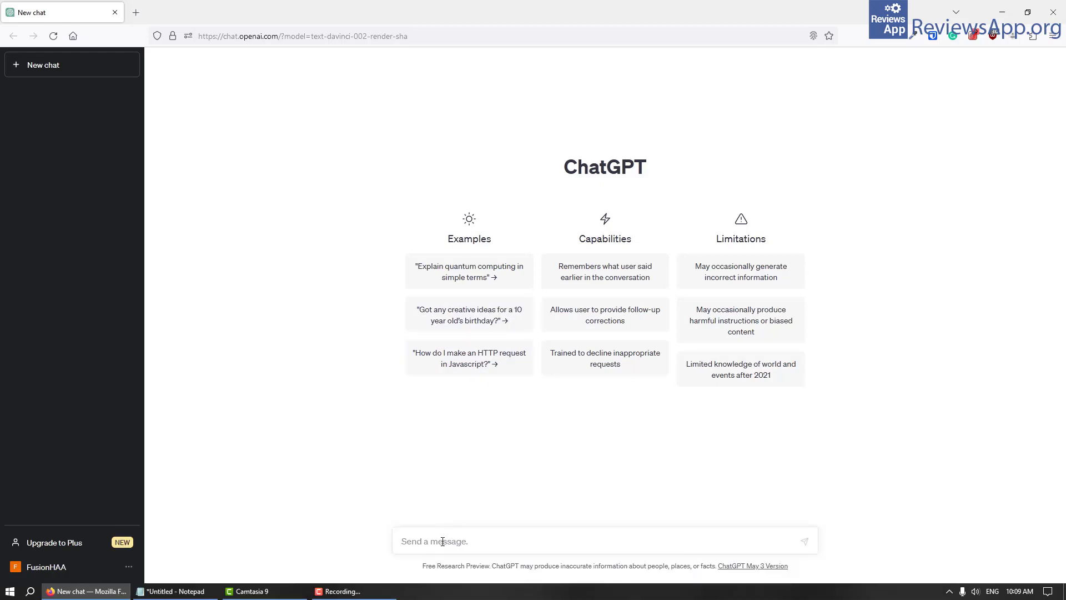
Begin the message with "Rewrite this article in the voice of Joe Rogan:" and start a new line below it
left_click(443, 541)
type("Rewrite this article in the voice of Joe Rogan:")
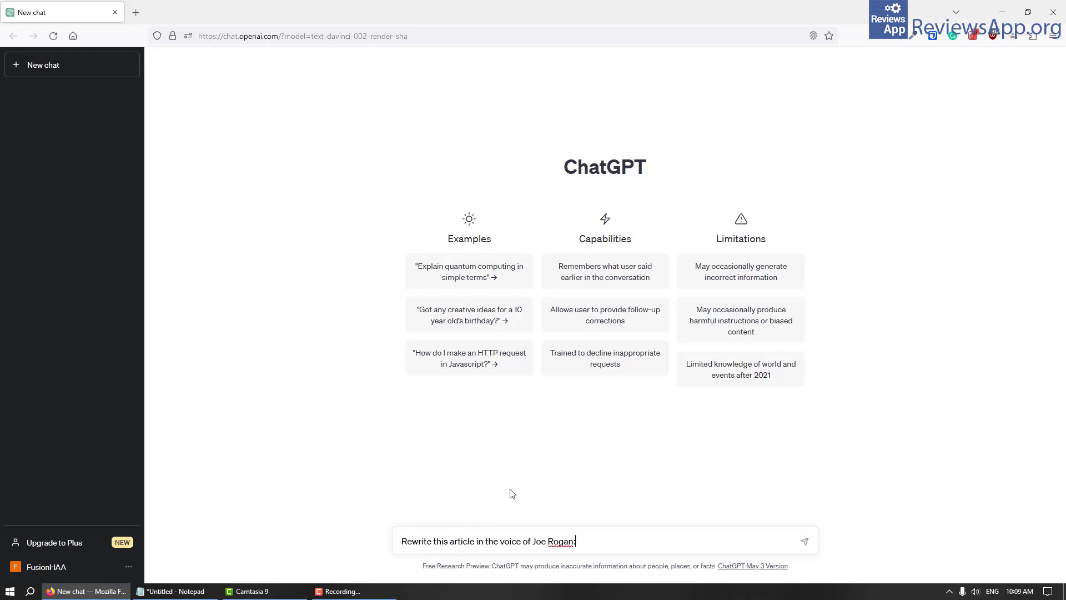
key("shift+Return")
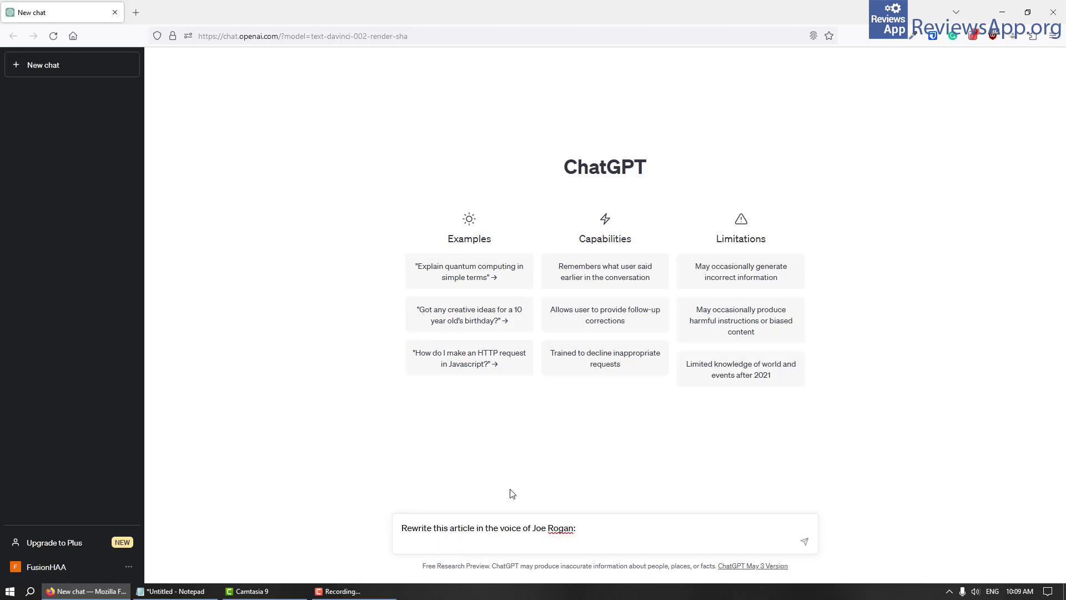
Copy the personal computer paragraph from Notepad, paste it under the rewrite instruction in ChatGPT and send the message
left_click(170, 591)
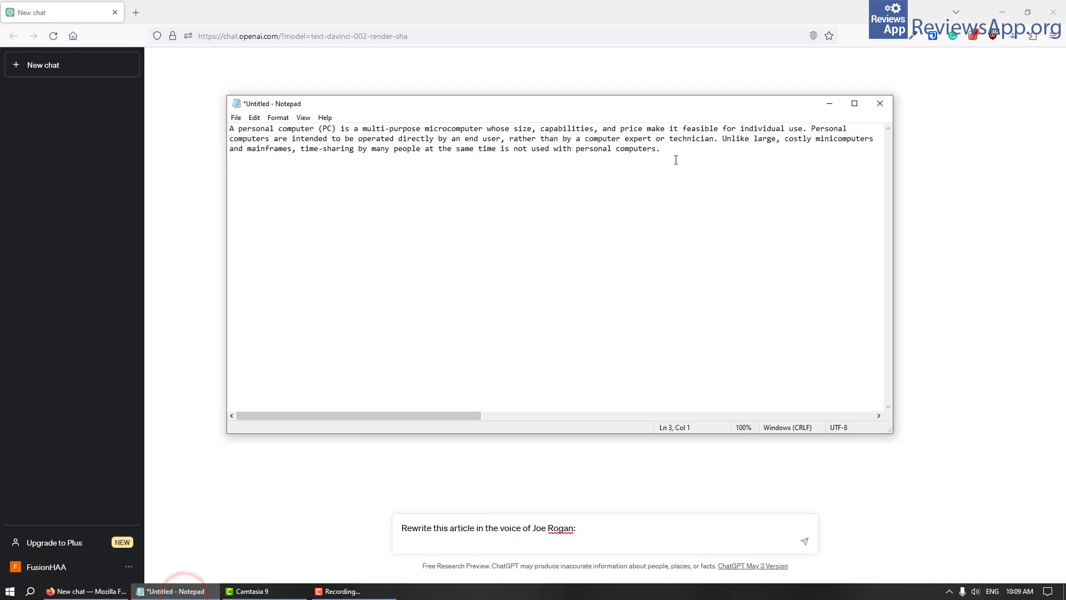
left_click_drag(675, 156, 225, 132)
key("ctrl+c")
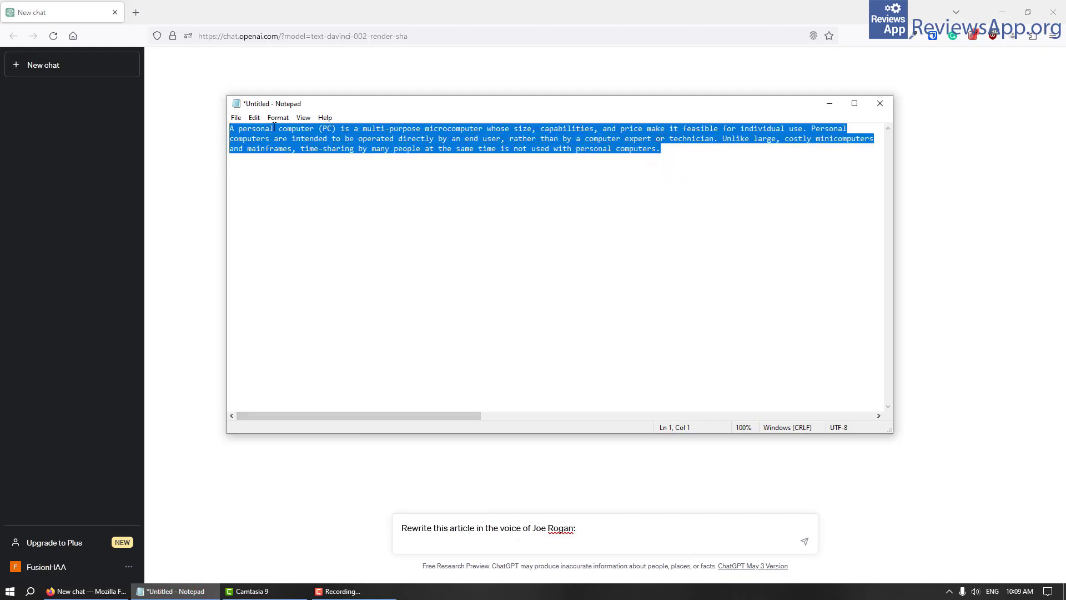
left_click(358, 13)
left_click(437, 542)
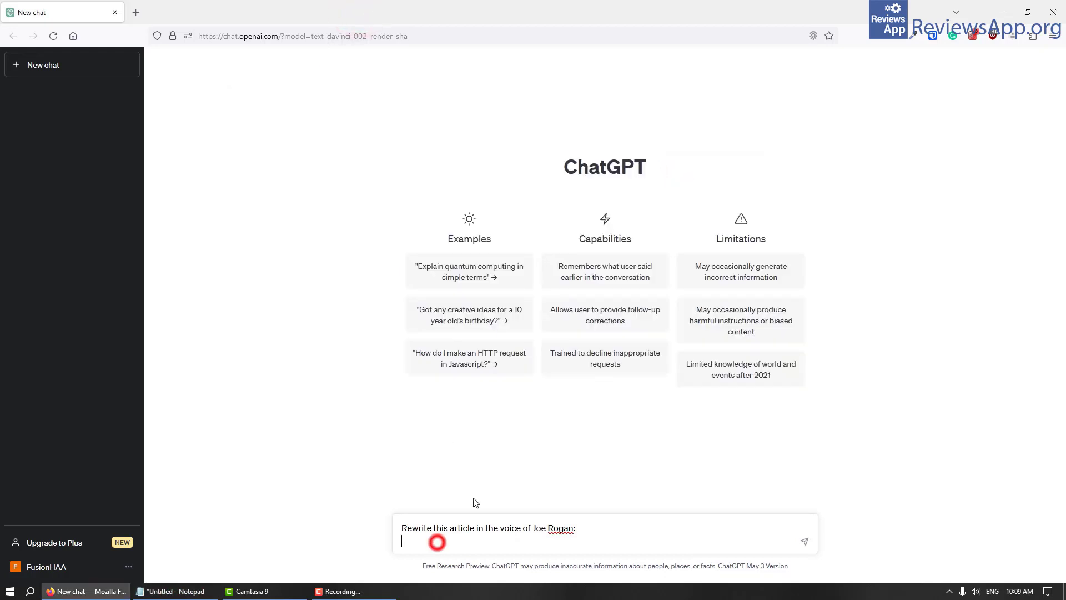
key("ctrl+v")
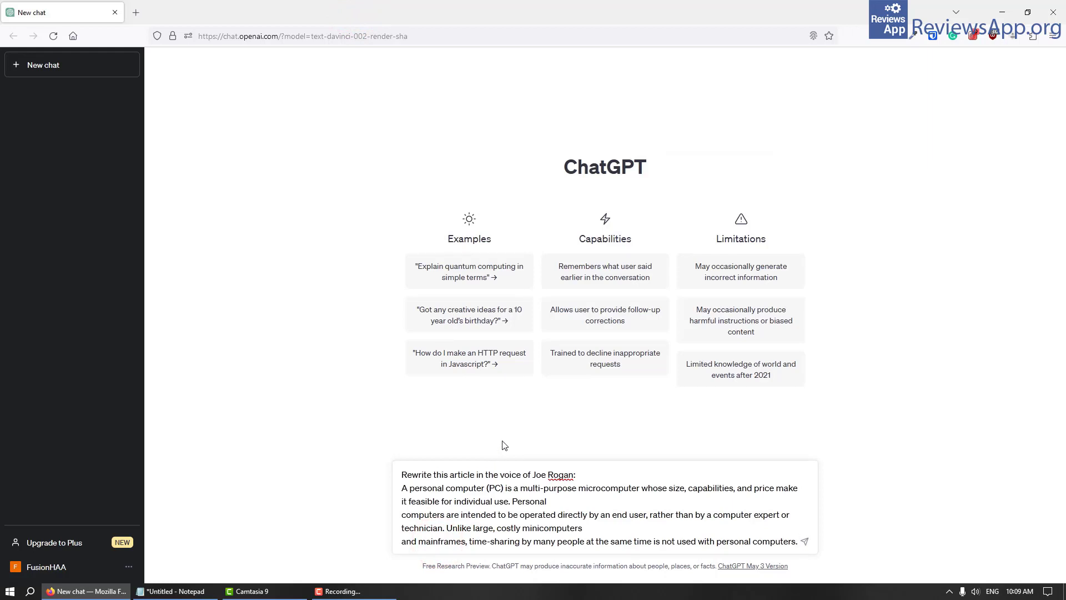
key("Return")
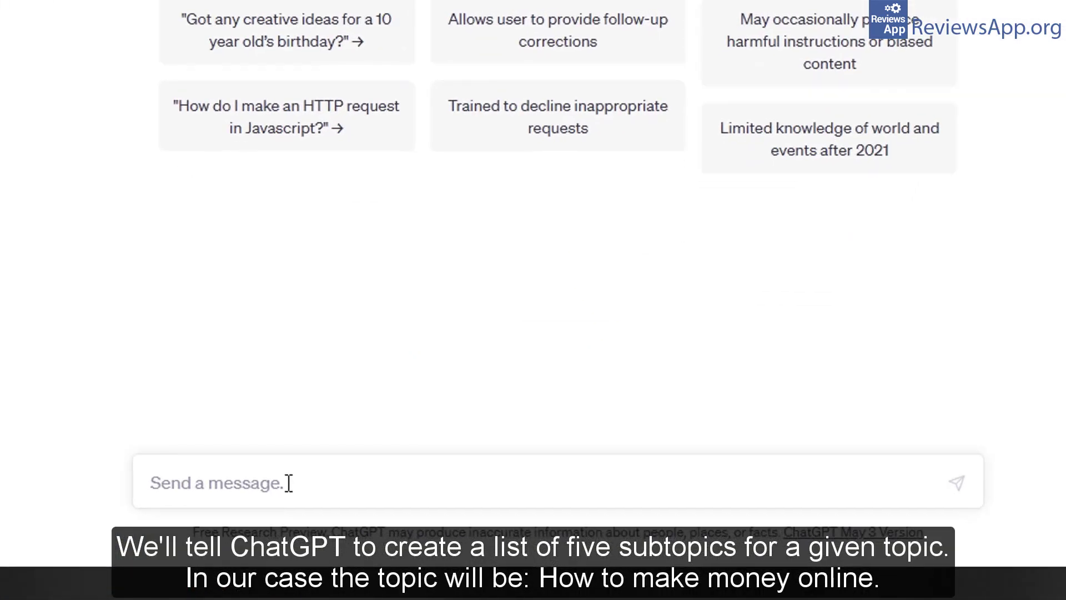
Send the prompt "Create a list of five sub topics for a blog post: How to make money online?"
left_click(288, 483)
type("Create a list of five sub topics for a blog post:")
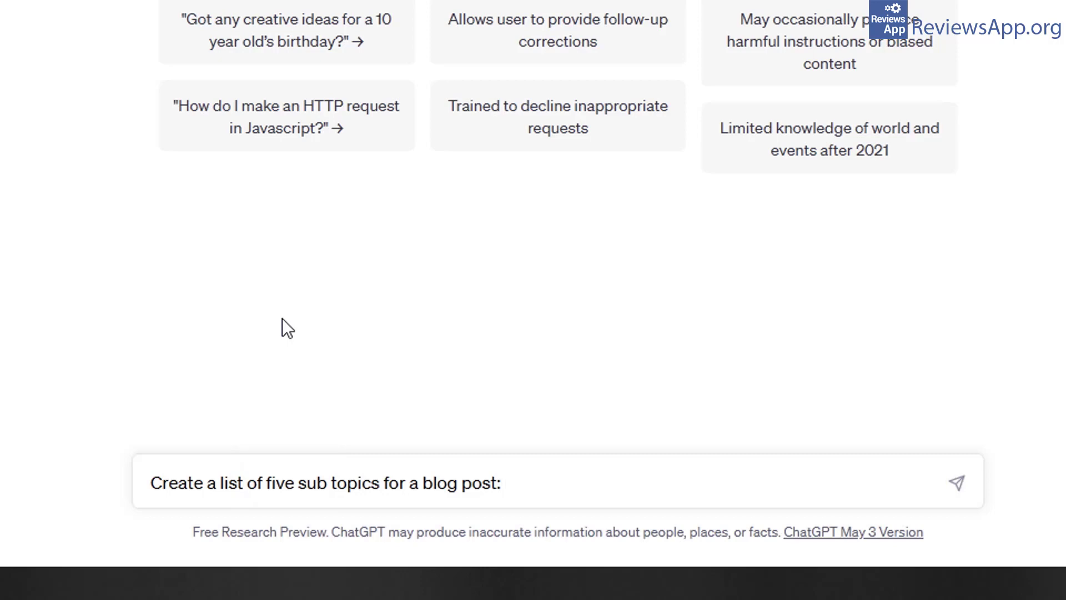
type(" How to make mo")
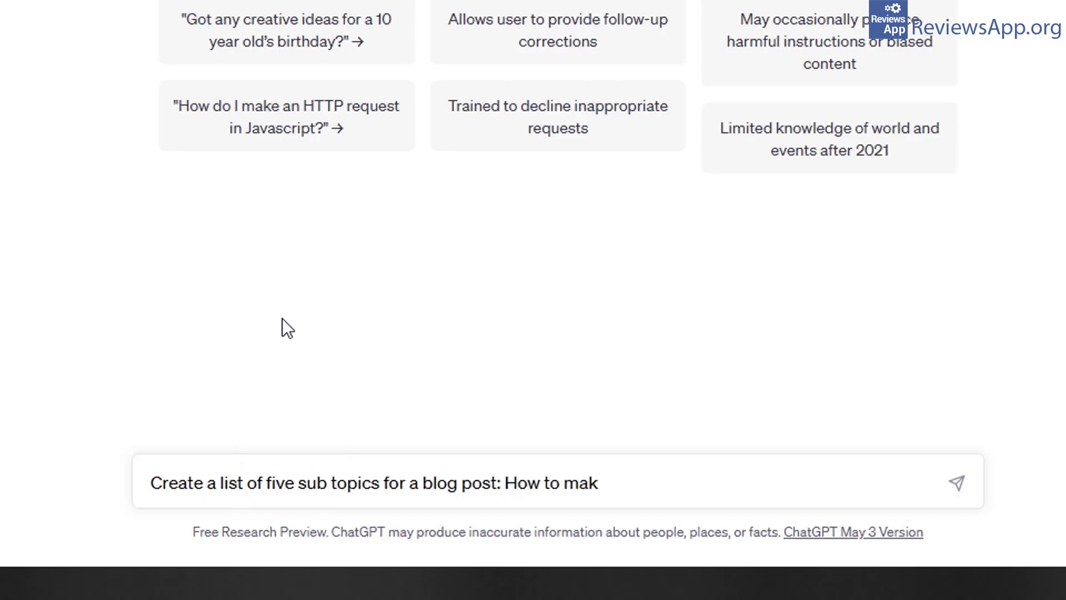
type("nz")
key("BackSpace")
type("ey online?")
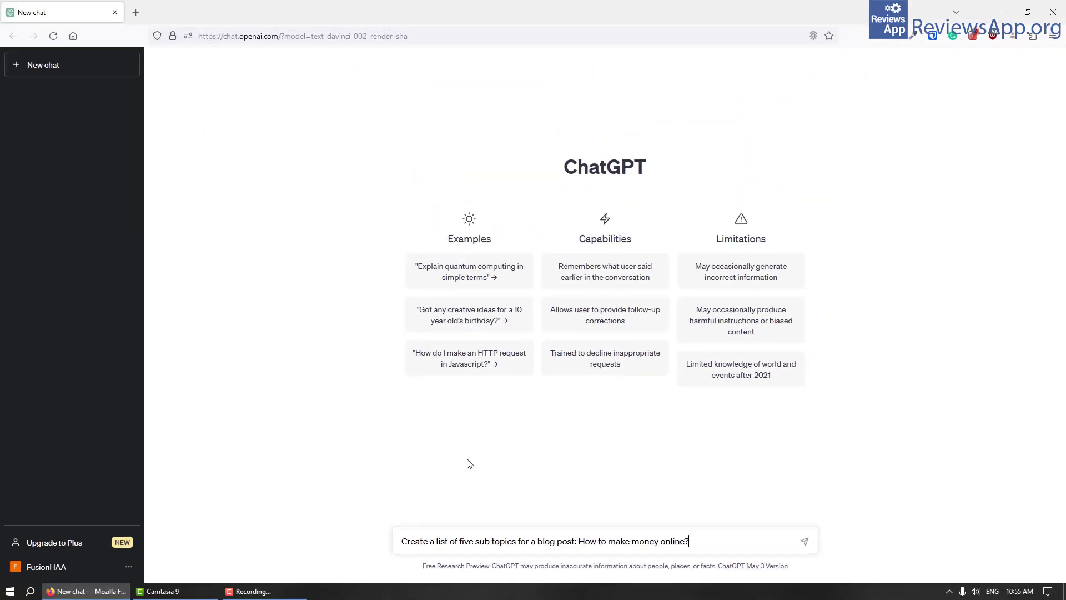
key("Return")
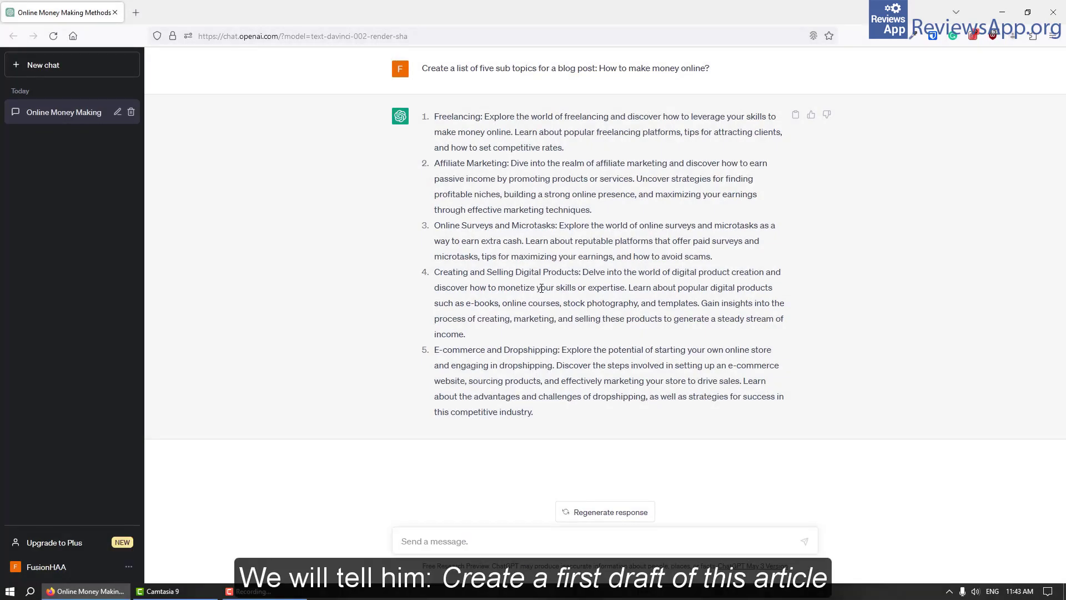
Send the follow-up prompt "Create a first draft of this article" in the same chat
left_click(462, 542)
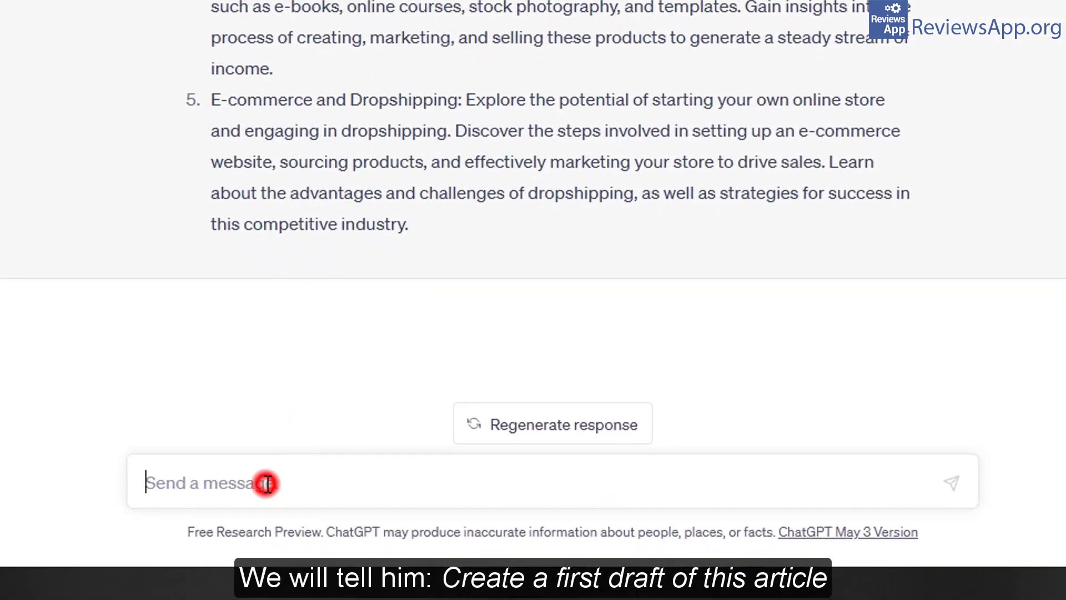
type("Create a first draft of this article")
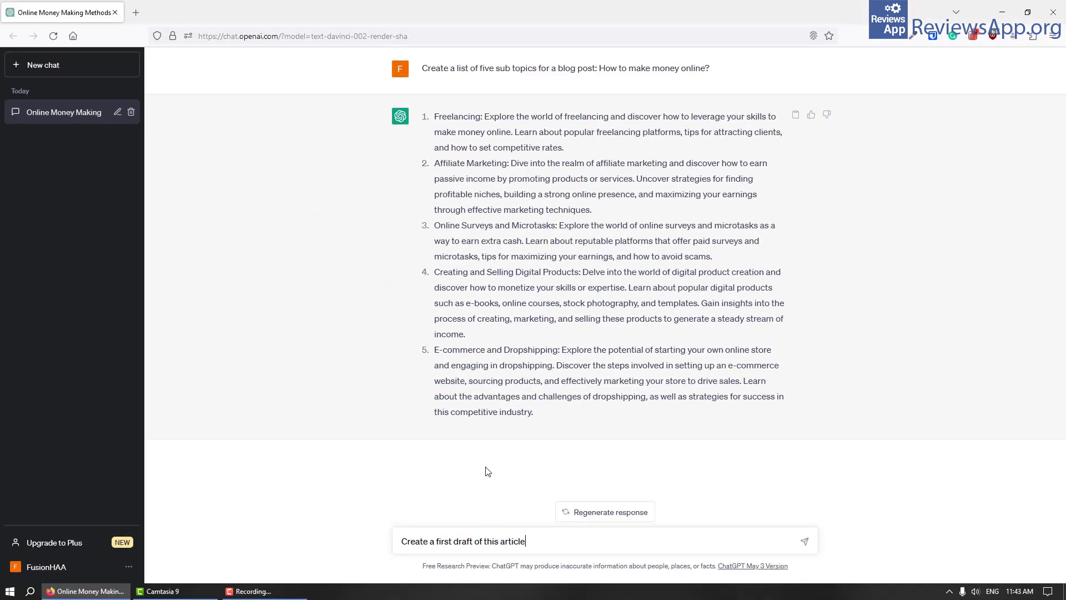
key("Return")
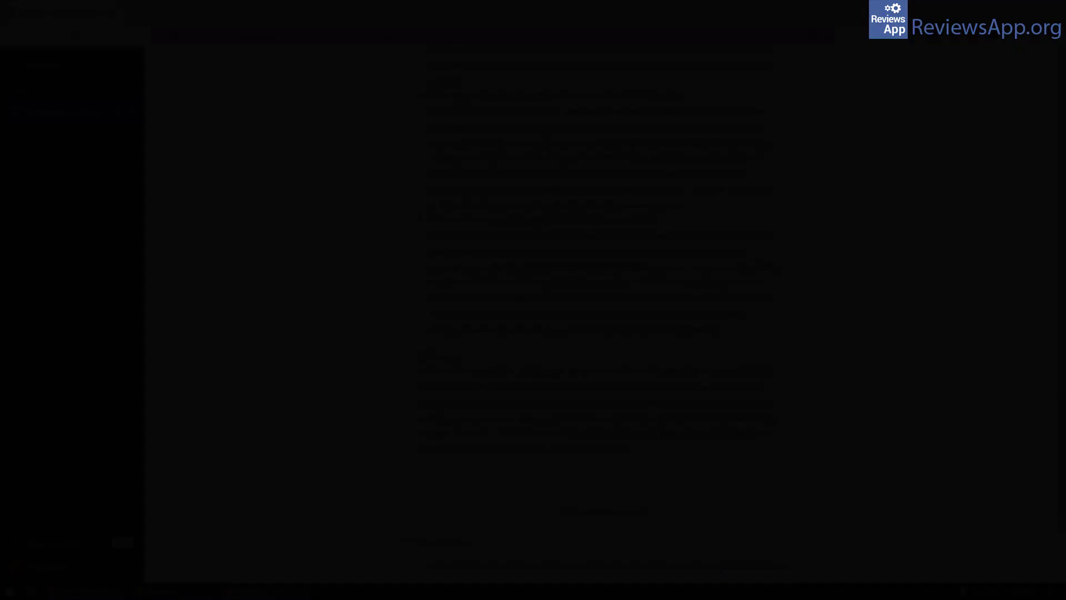
Send the follow-up prompt "Give me up to 5 sources of this information with URLs"
left_click(535, 217)
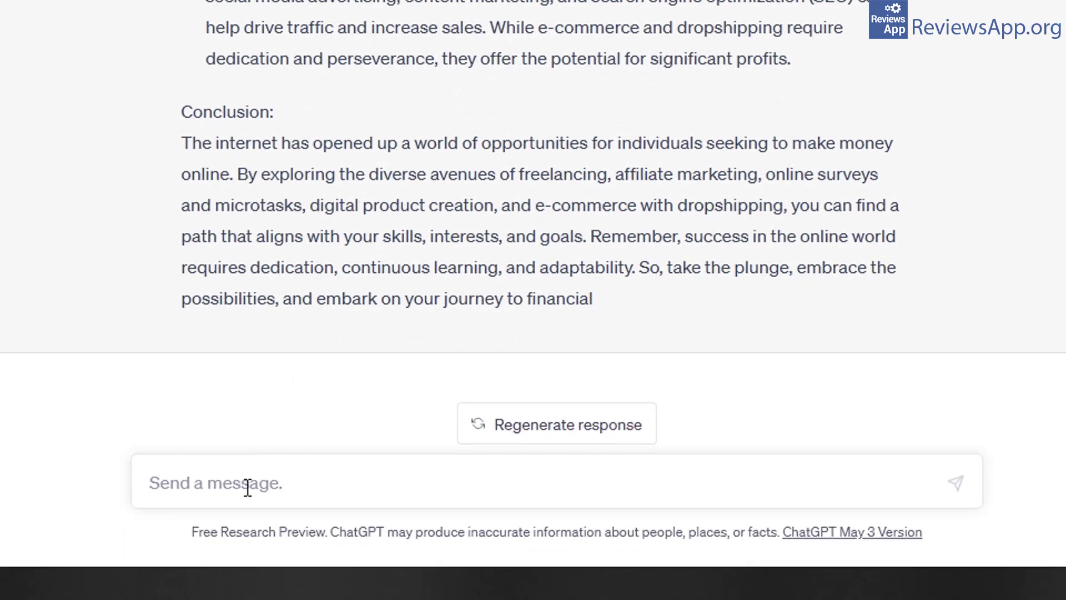
left_click(252, 478)
type("Give me up to 5 sources of this information with URLs")
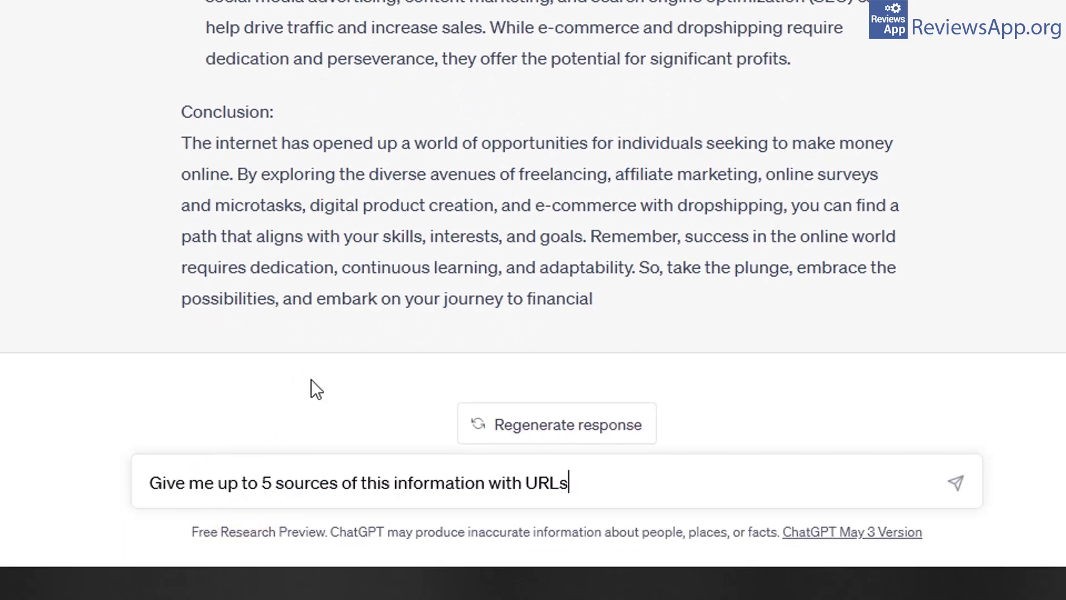
key("Return")
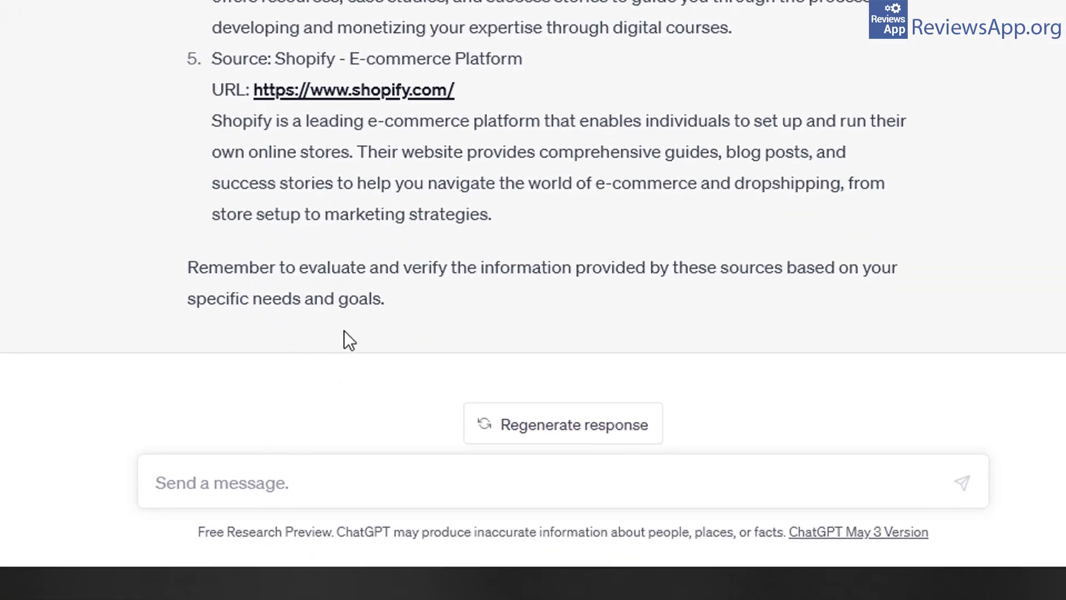
Send "Write a meta description for this article that is between 140 and 150 characters long" and "Write a short intro for this article, without any fluff"
type("Write a meta description for this article that is between 140 and 150 characters long")
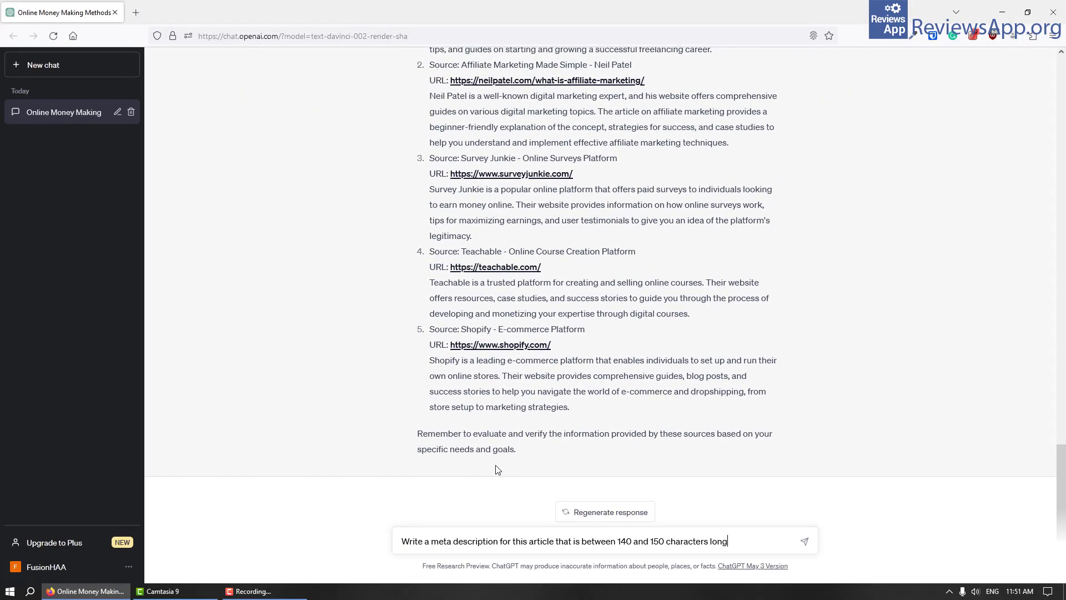
key("Return")
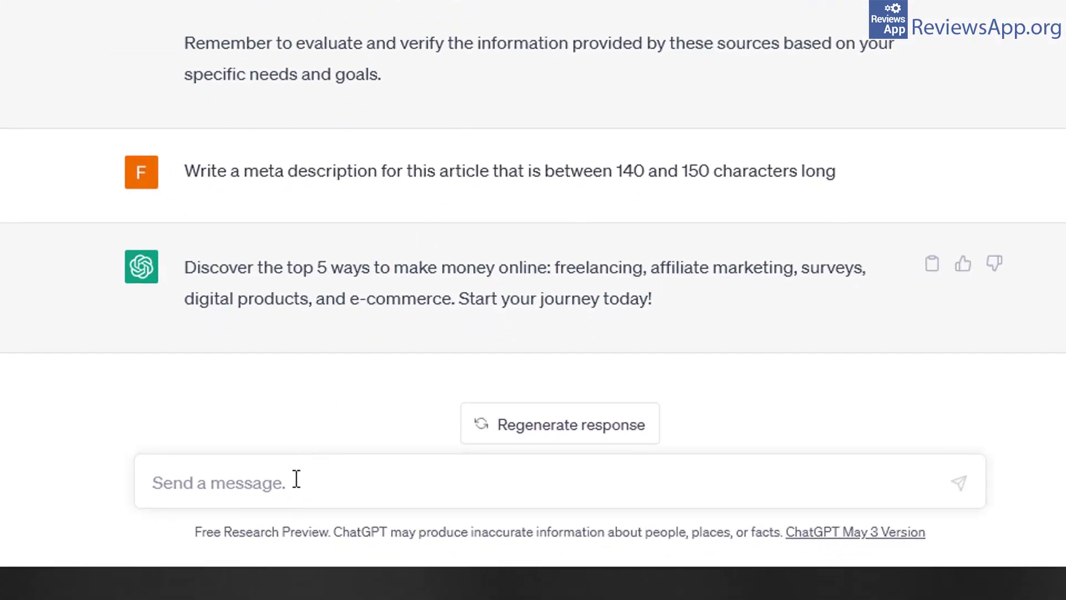
left_click(296, 480)
type("Write a short intro for this article, without any fluff")
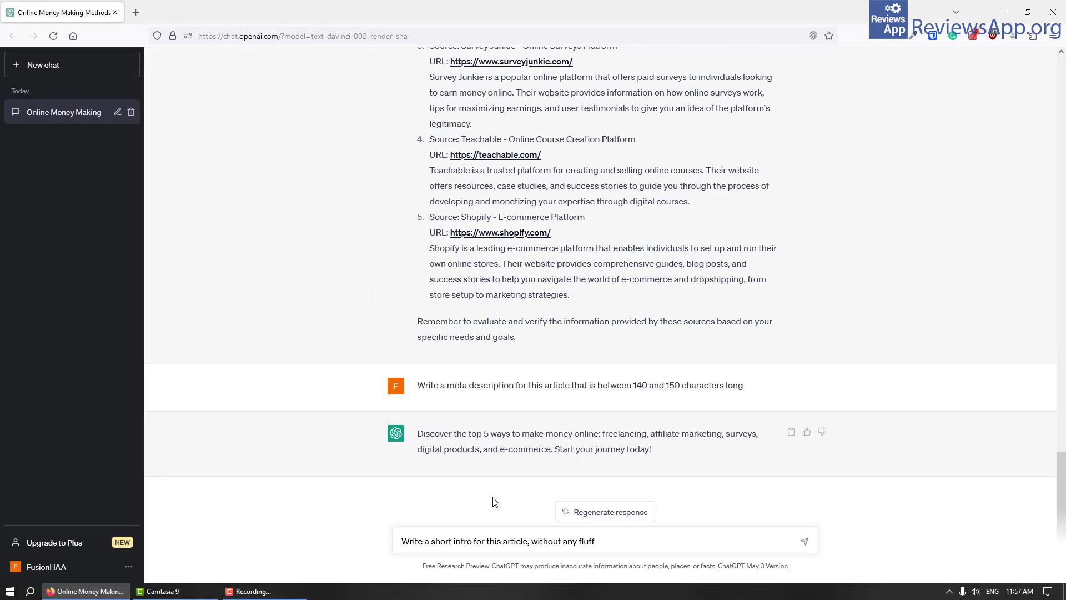
key("Return")
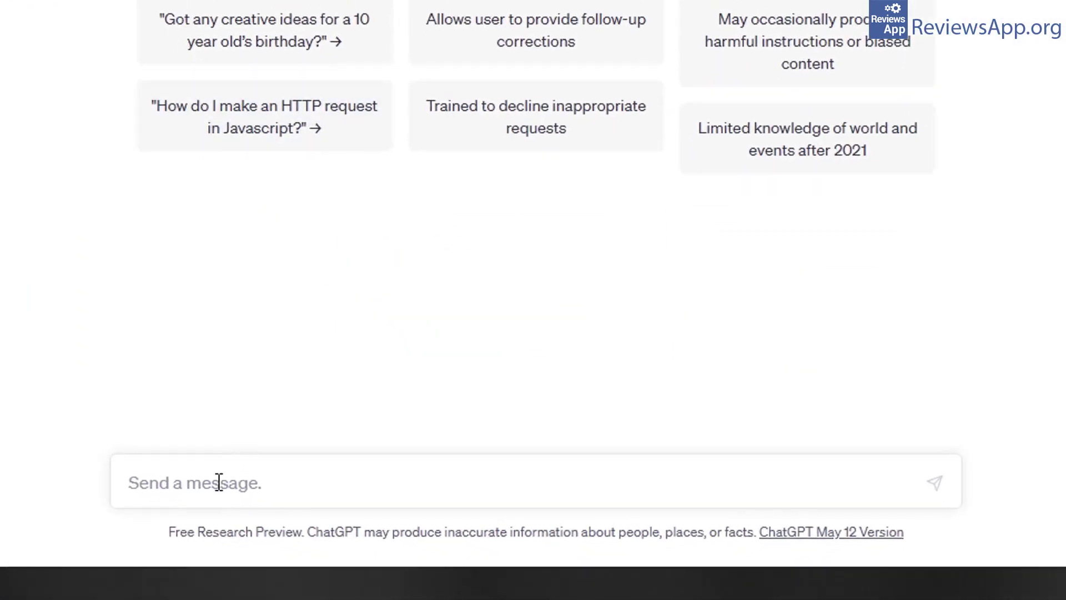
Send the prompt "Make a list of five popular questions related to affiliate marketing that are essential for a pet-related website"
left_click(222, 472)
type("Make a list of five popular questions related to affiliate marketing that are essential for a pet-related website")
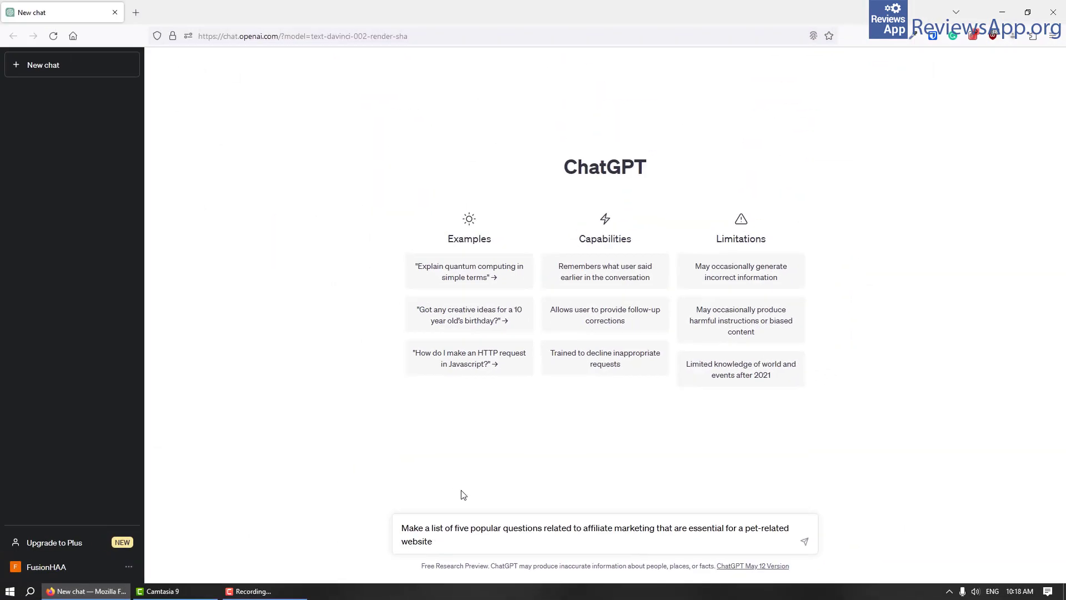
key("Return")
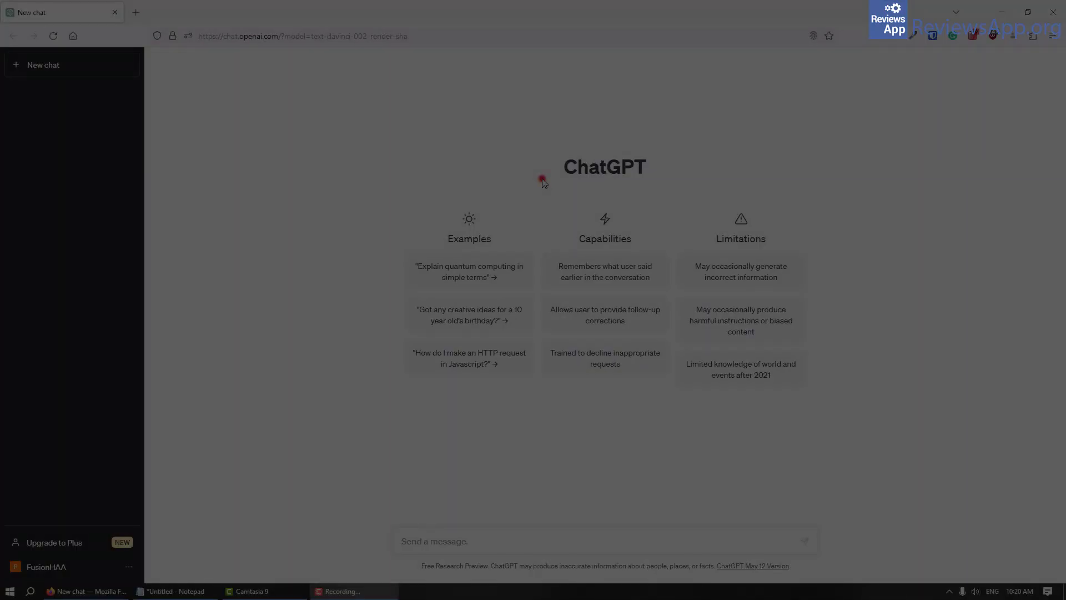
Begin a message with "Rephrase this paragraph in 3 different ways, avoid repetition and while keeping its meaning:" and start a new line
left_click(541, 178)
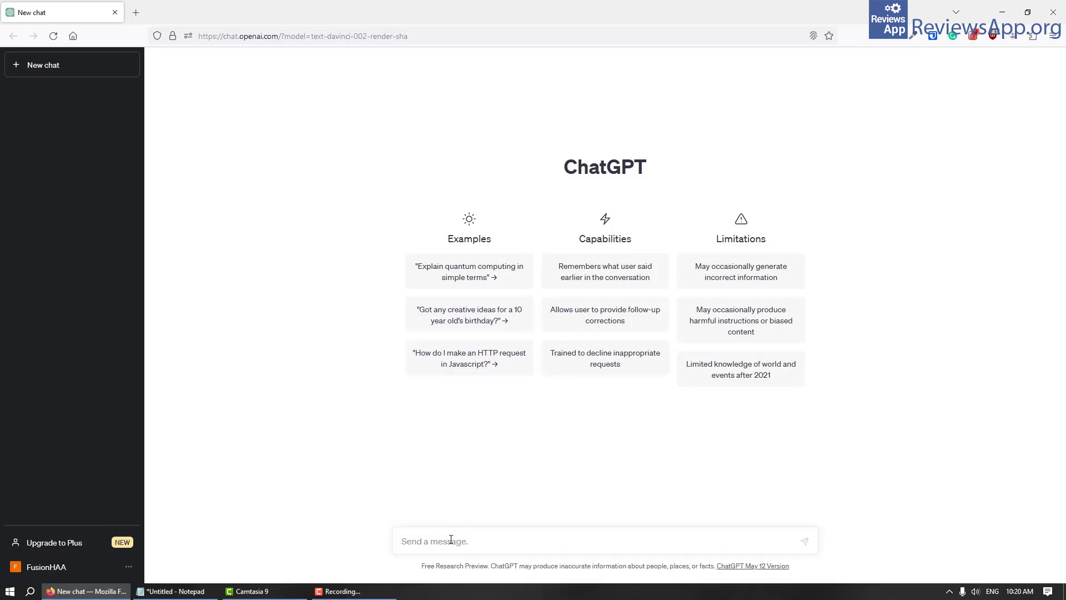
left_click(450, 540)
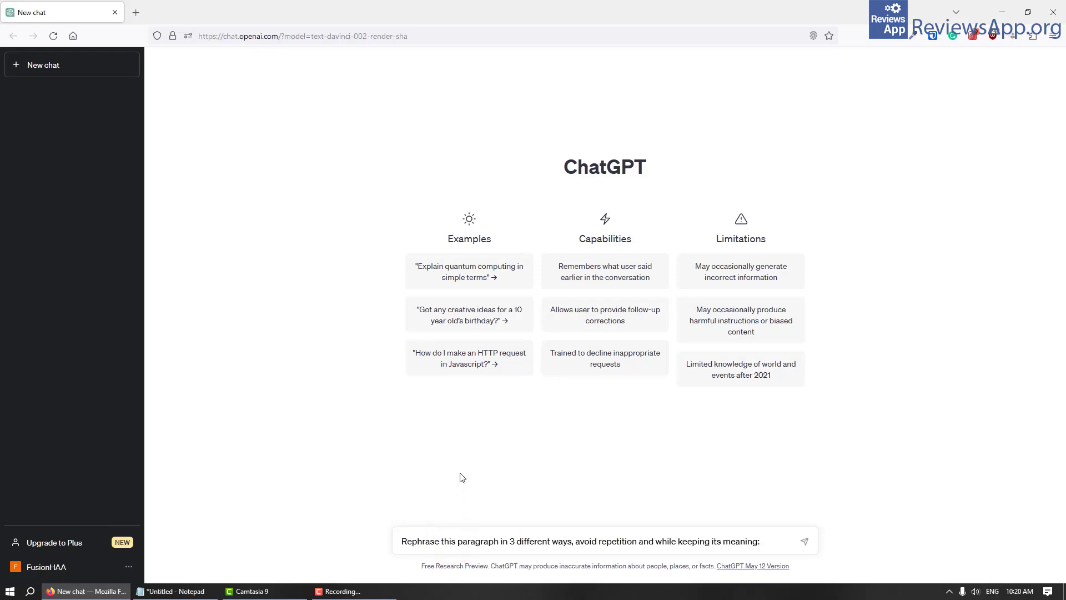
key("shift+Return")
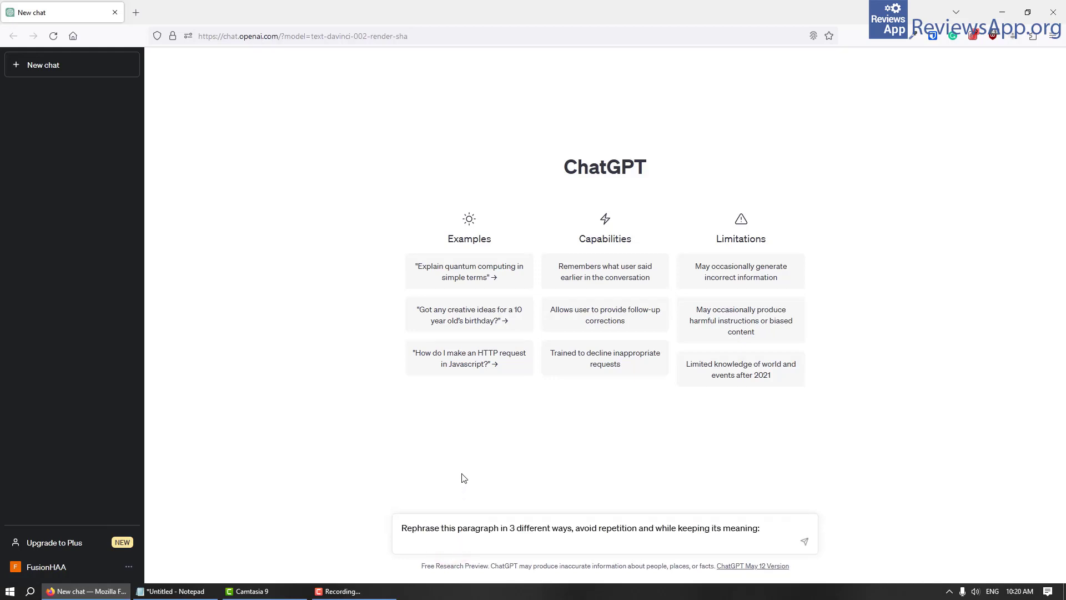
Copy all the text from Notepad, paste it below the rephrasing instruction in ChatGPT and send the message
left_click(178, 590)
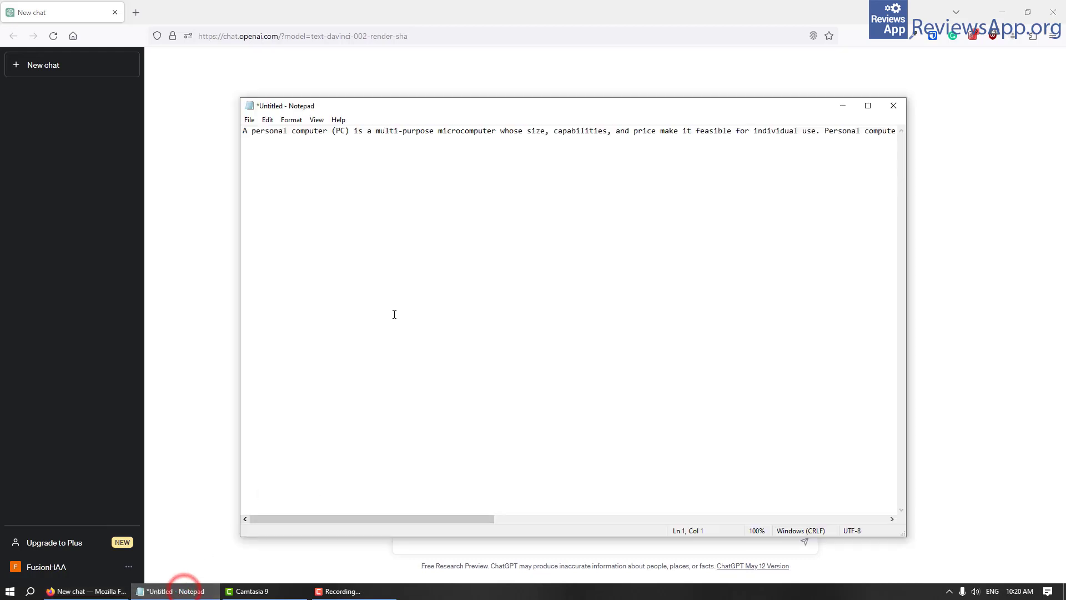
key("ctrl+a")
key("ctrl+c")
key("alt+Tab")
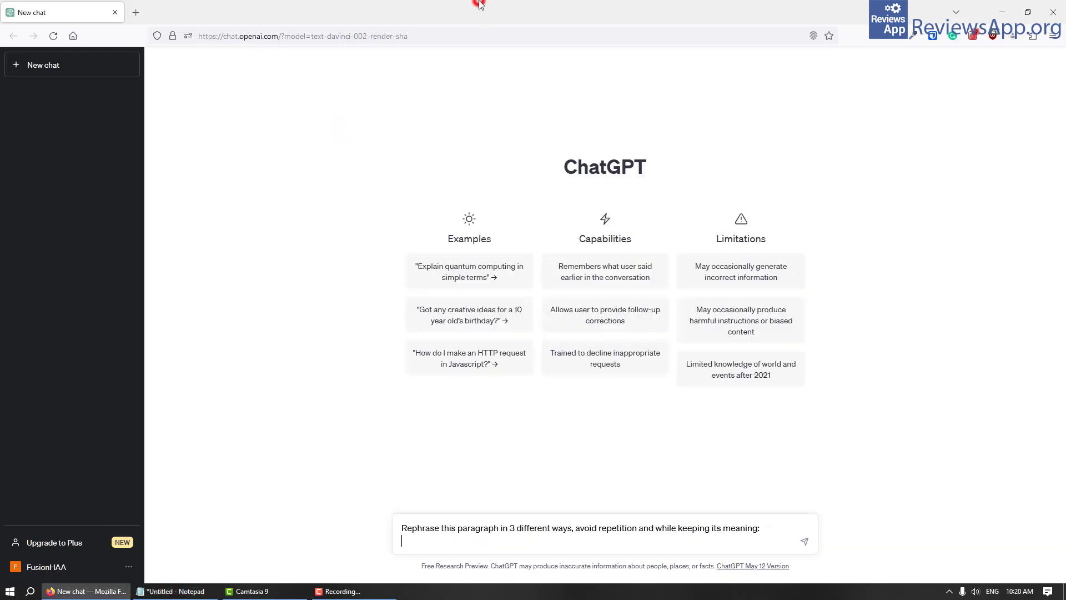
key("ctrl+v")
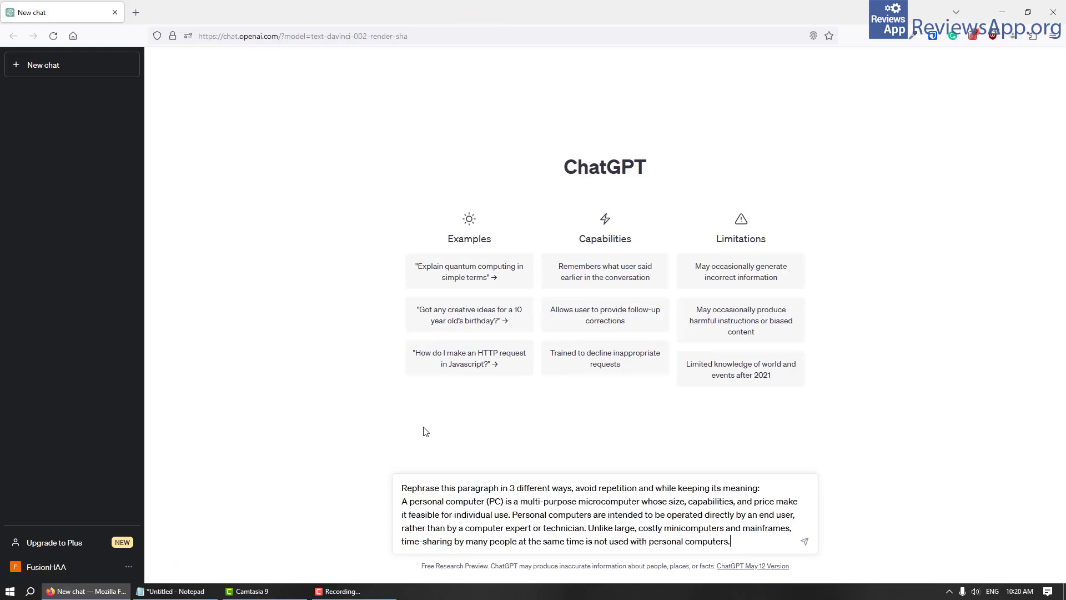
key("Return")
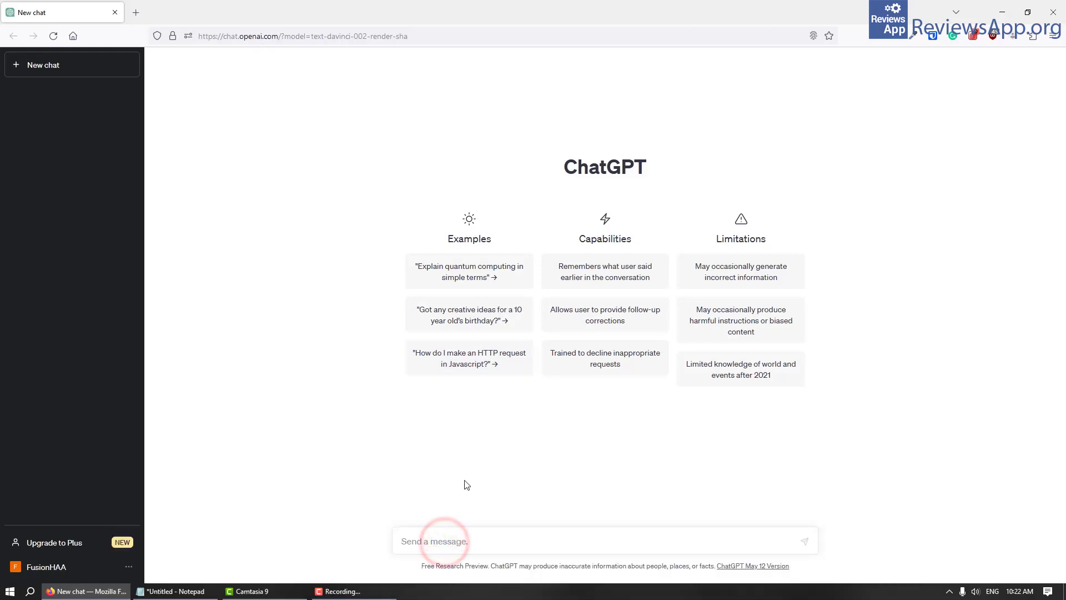
Send "Create a list of 5 frequently asked questions for the following content:" followed on a new line by the personal computer paragraph copied from Notepad
type("Create a list of 5 frequently asked questions for the following content:")
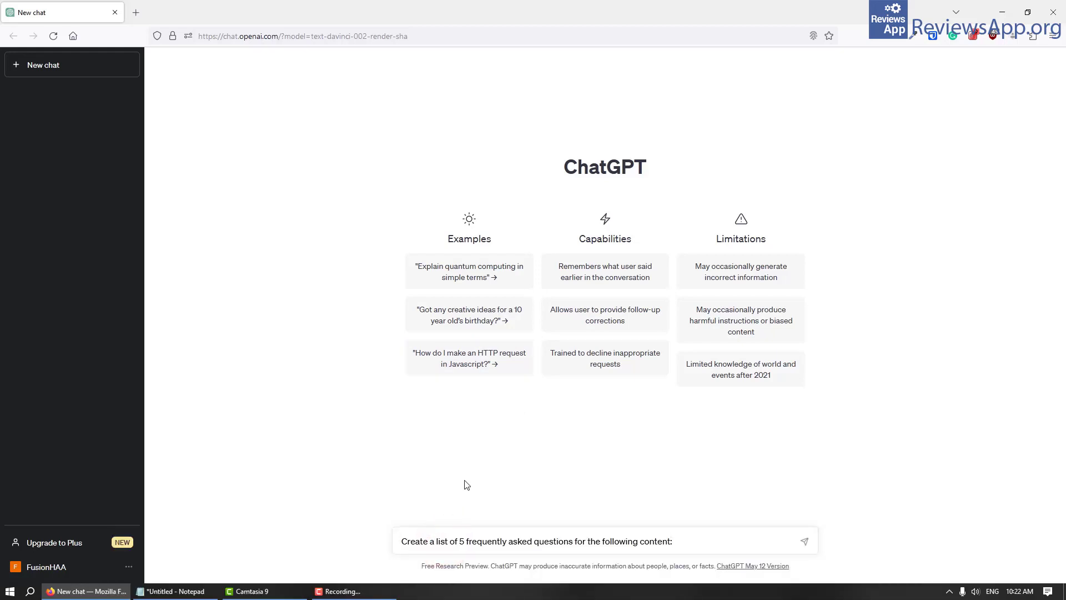
key("shift+Return")
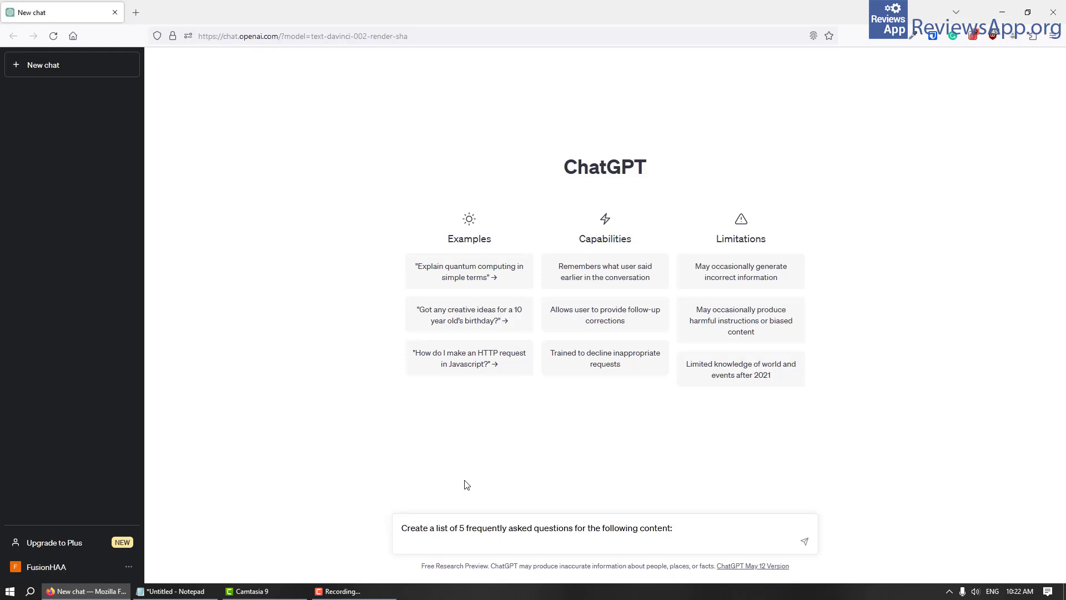
left_click(176, 590)
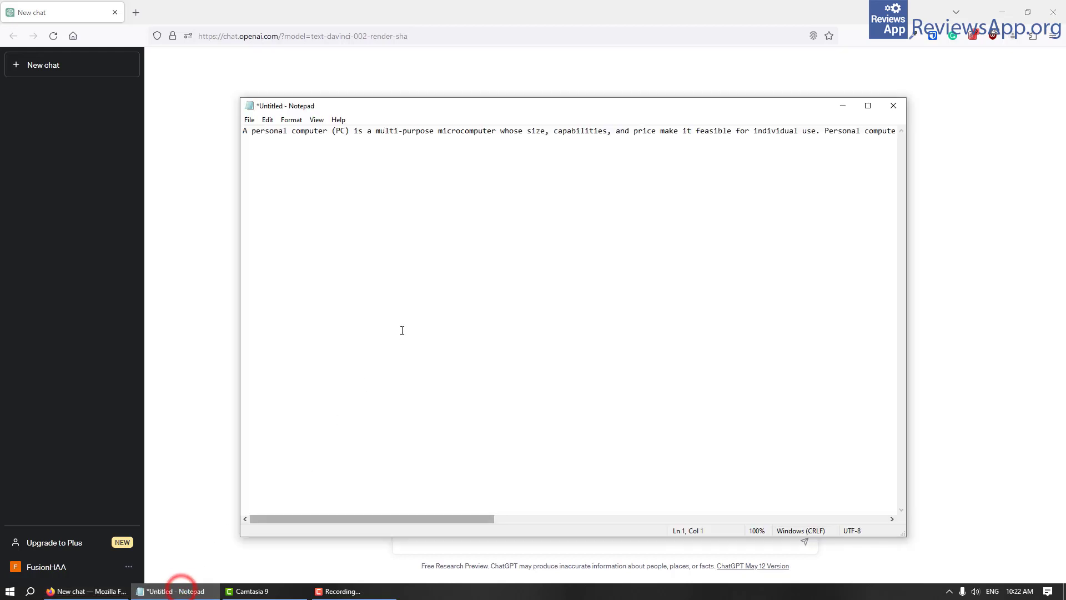
key("ctrl+a")
key("ctrl+c")
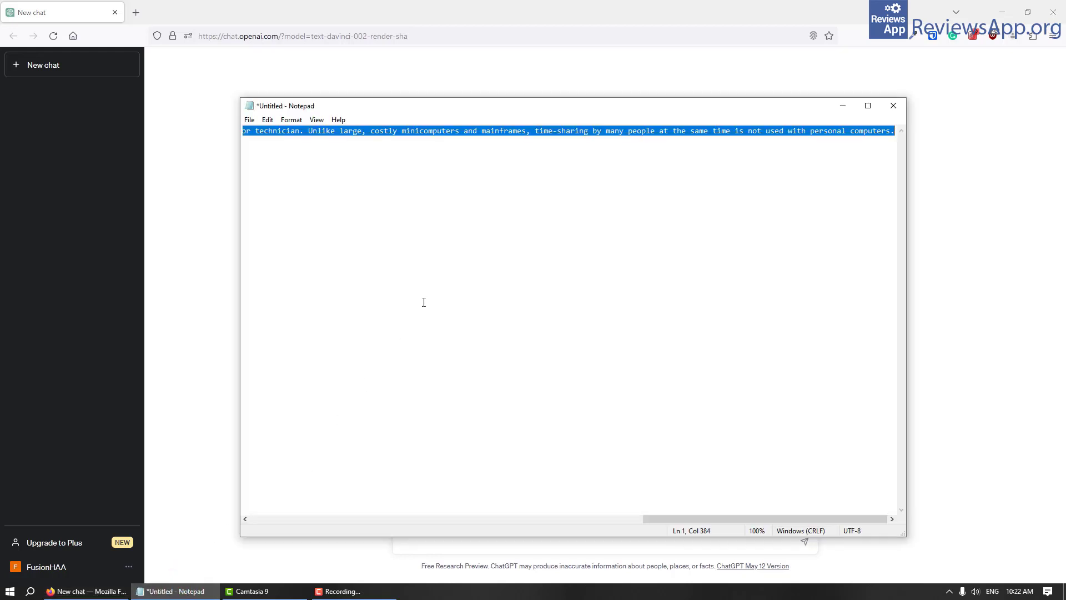
left_click(481, 18)
key("ctrl+v")
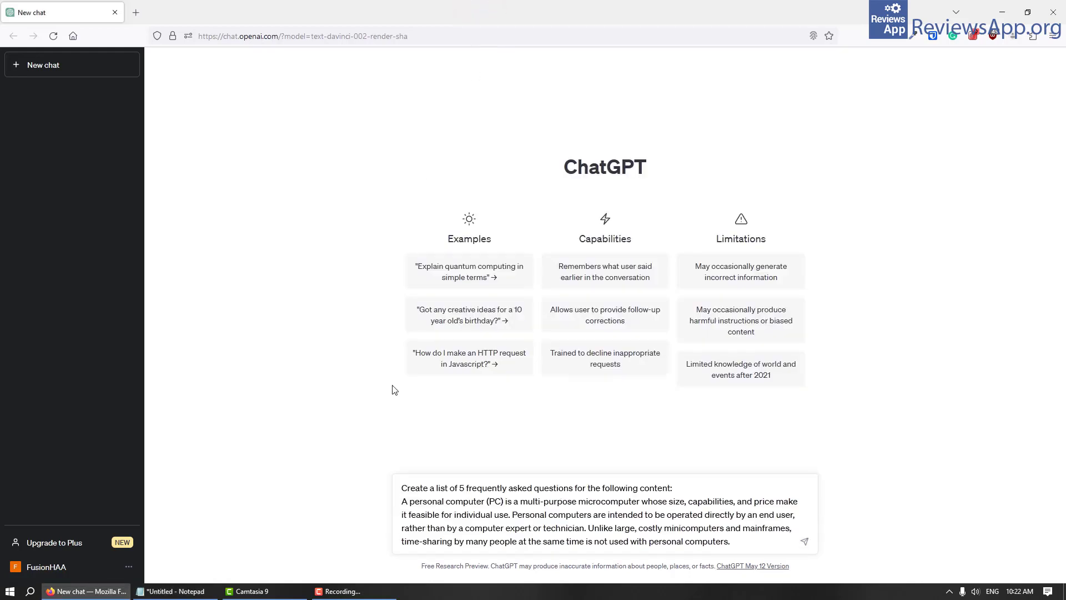
key("Return")
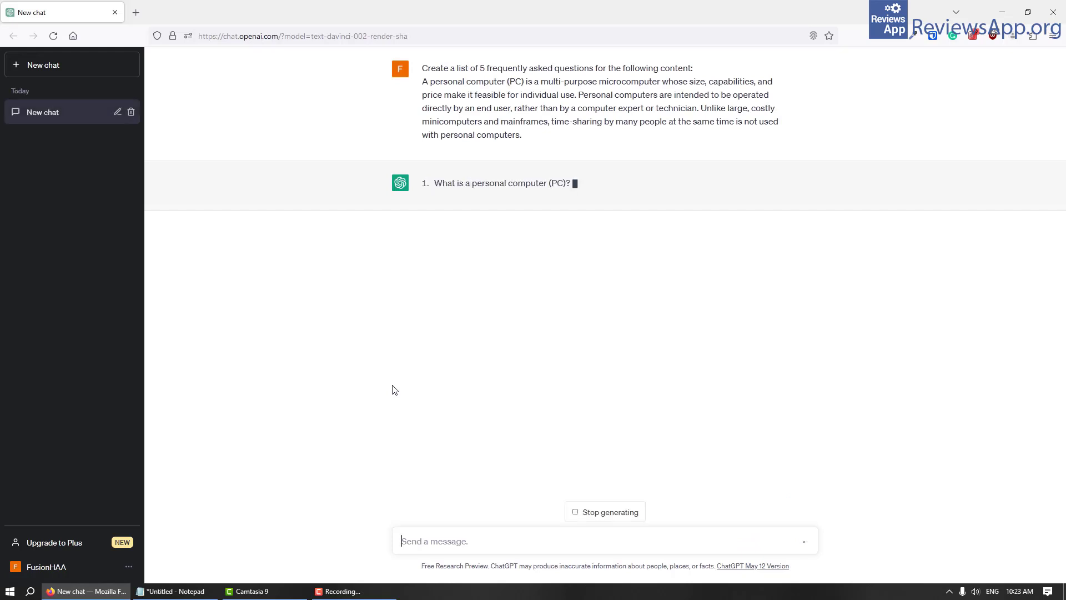